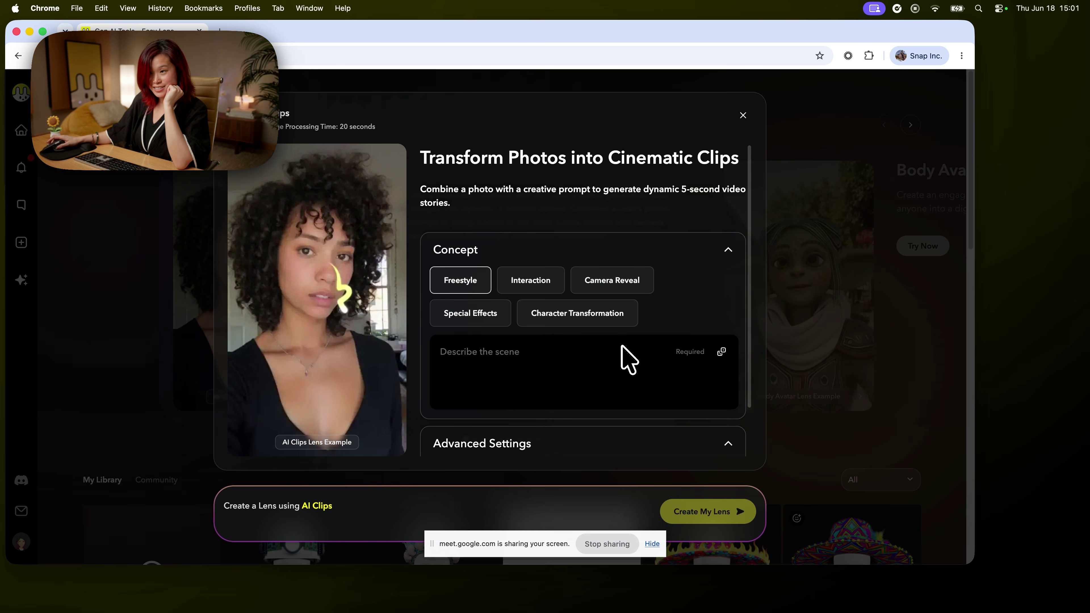
# Generate a Character Transformation Lens from the prompt "Create a Lens using AI Clips of me as a fairy queen in a waterfall crystal world"
pyautogui.click(602, 327)
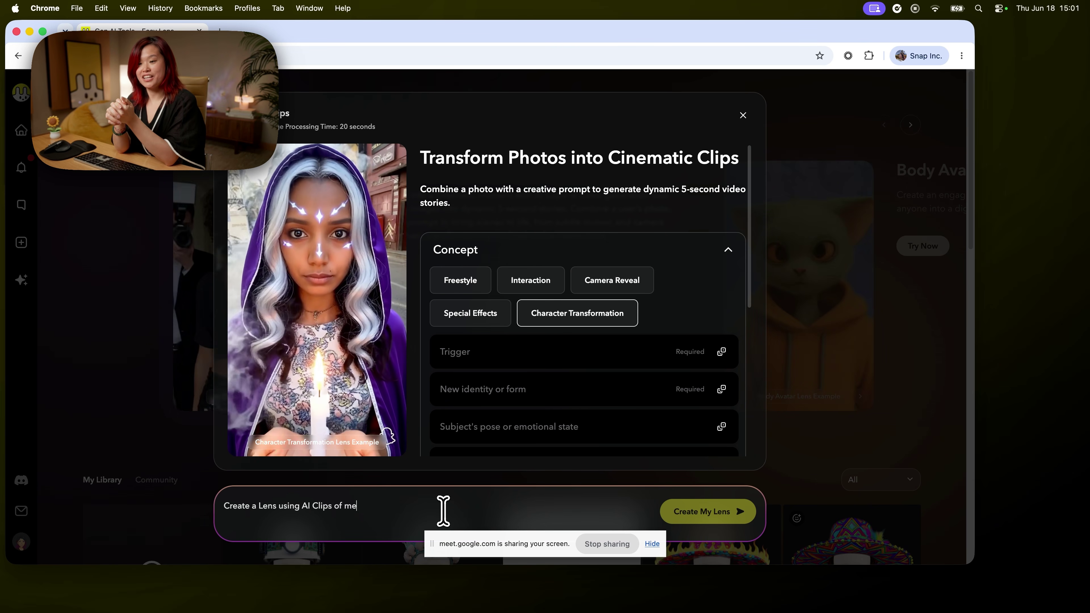
pyautogui.write('as a fairy queen in a')
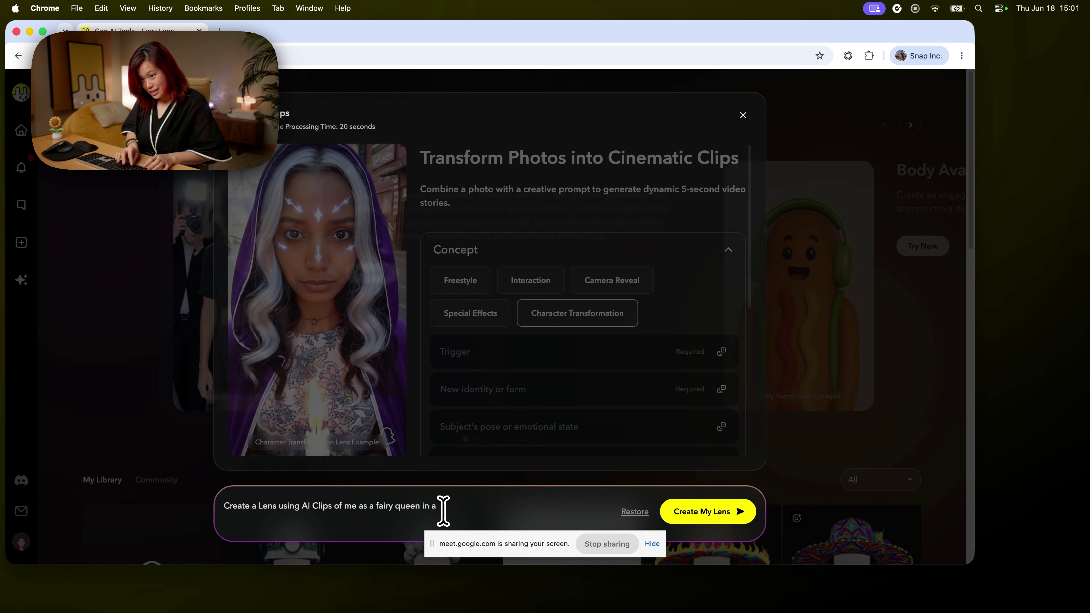
pyautogui.write('fall crystal world')
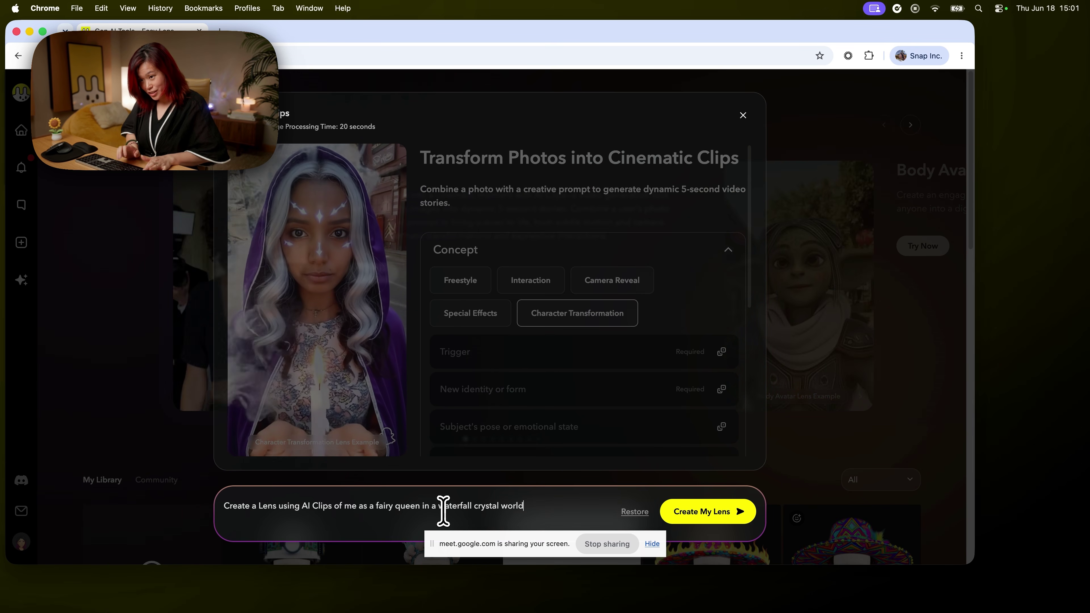
pyautogui.click(713, 515)
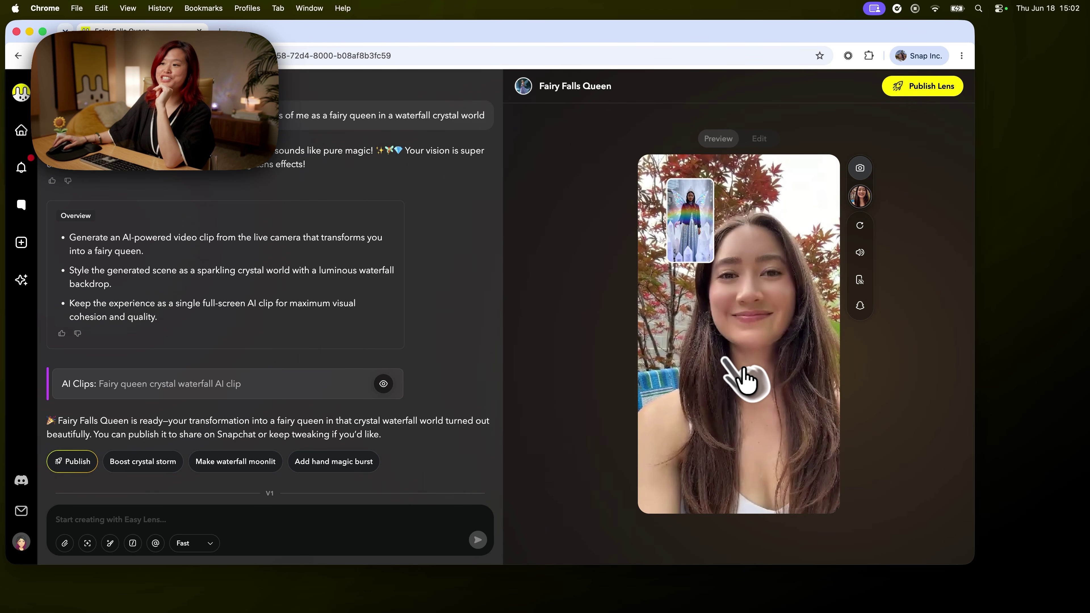
# Try the fairy queen clip in the preview and submit the revision "Turn the crystals into rose quartz"
pyautogui.click(754, 386)
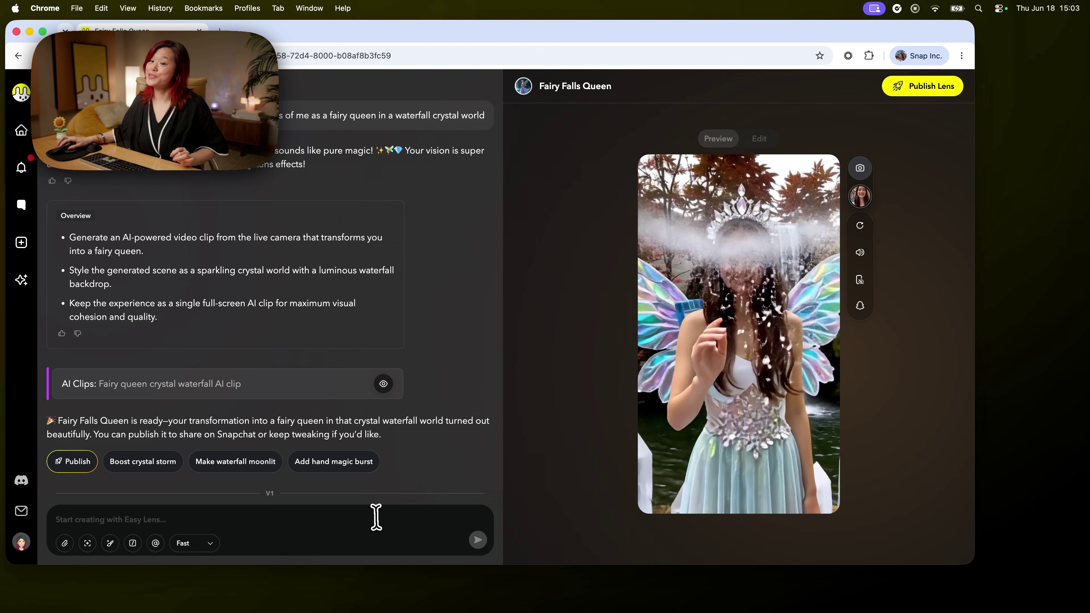
pyautogui.write('Turn the crystals into rose quartz')
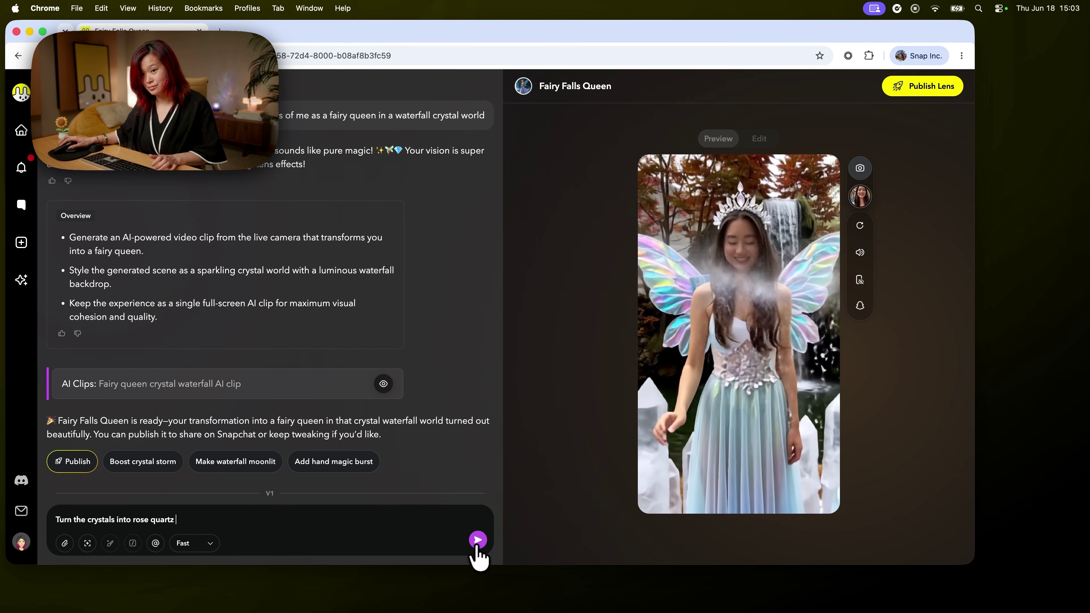
pyautogui.click(478, 540)
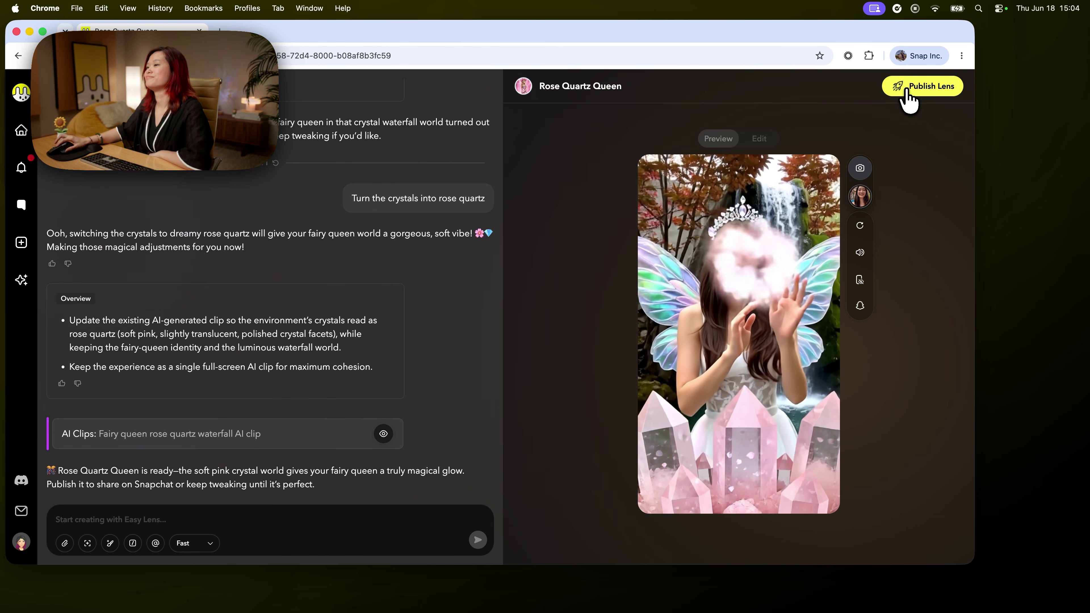
# Open the publishing settings for the Rose Quartz Queen Lens and add the tag "mystical"
pyautogui.click(908, 90)
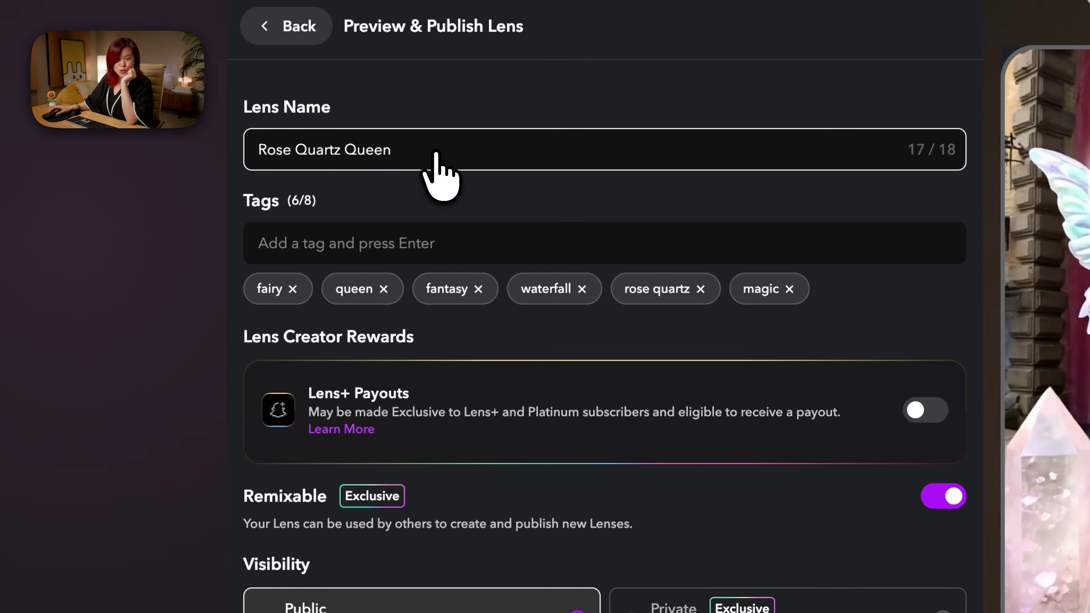
pyautogui.click(364, 244)
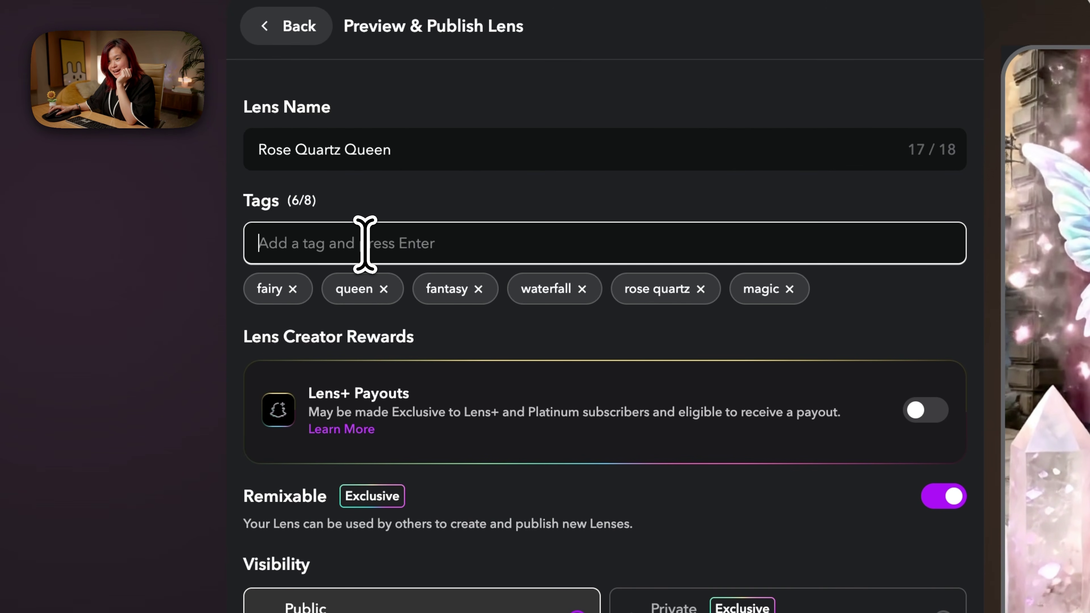
pyautogui.write('mystical')
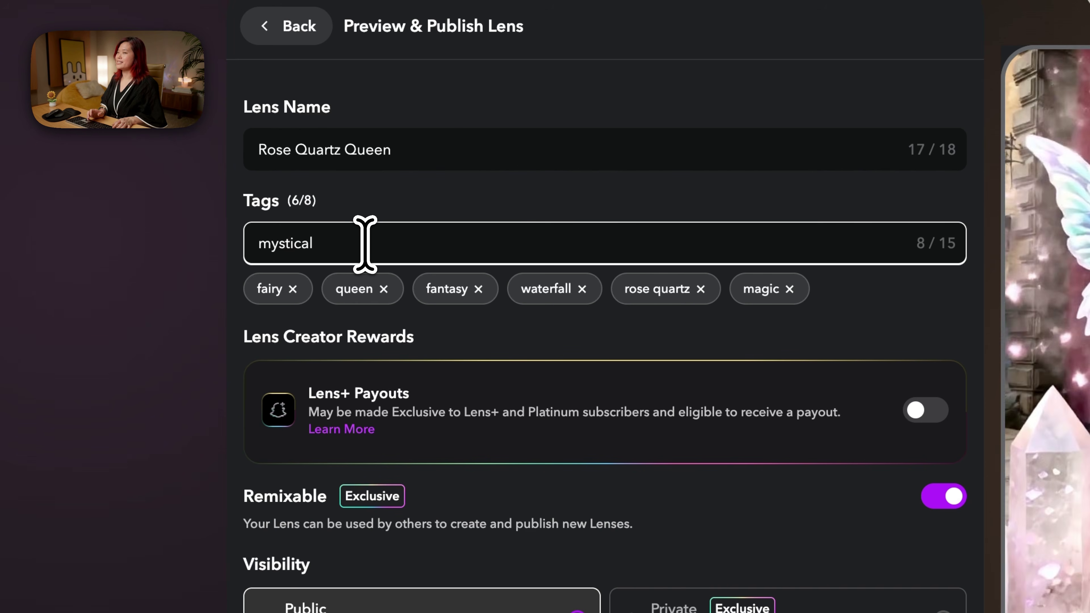
pyautogui.press('Return')
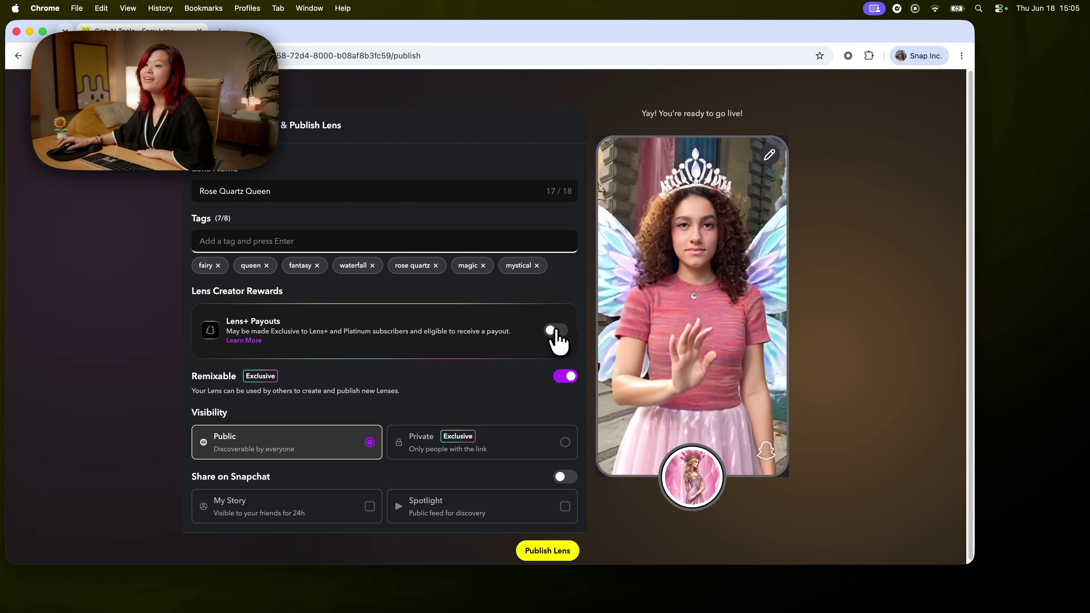
# Enable Lens+ Payouts and sharing to both My Story and Spotlight, and publish the Lens
pyautogui.click(553, 331)
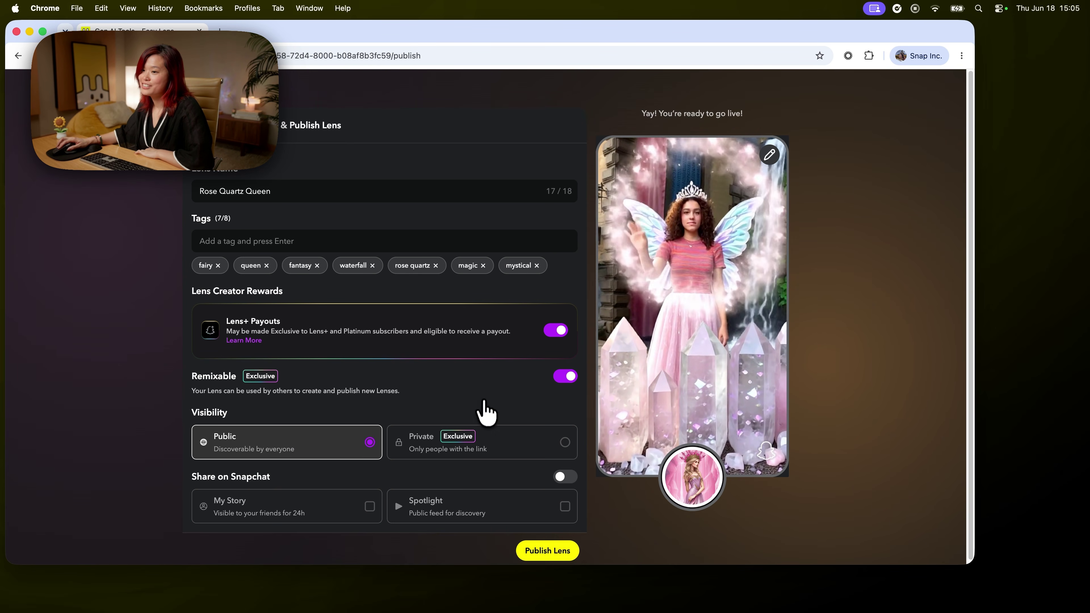
pyautogui.click(562, 476)
pyautogui.click(565, 511)
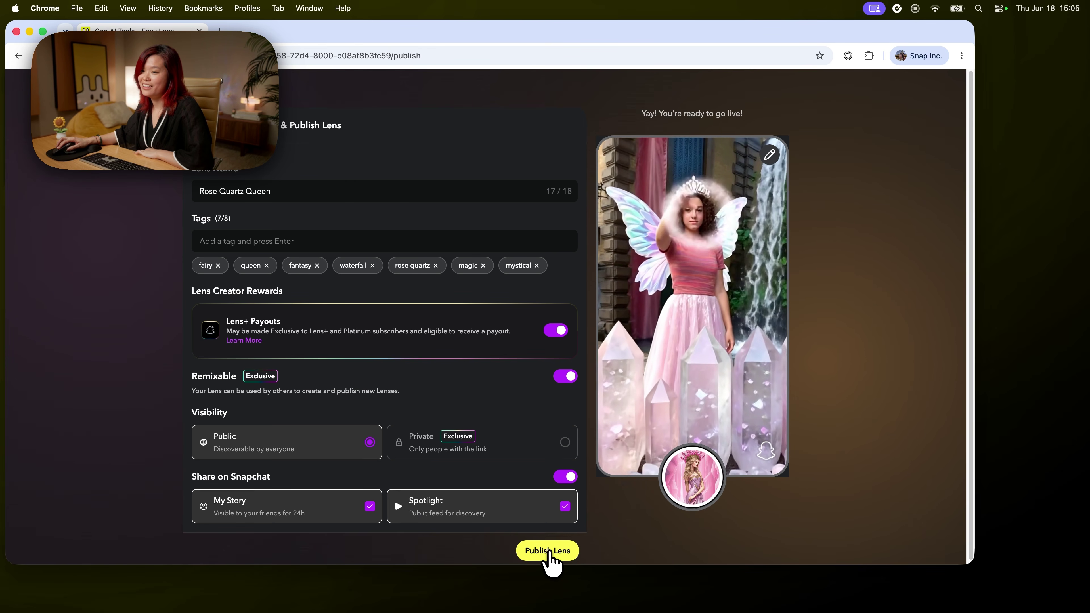
pyautogui.click(549, 552)
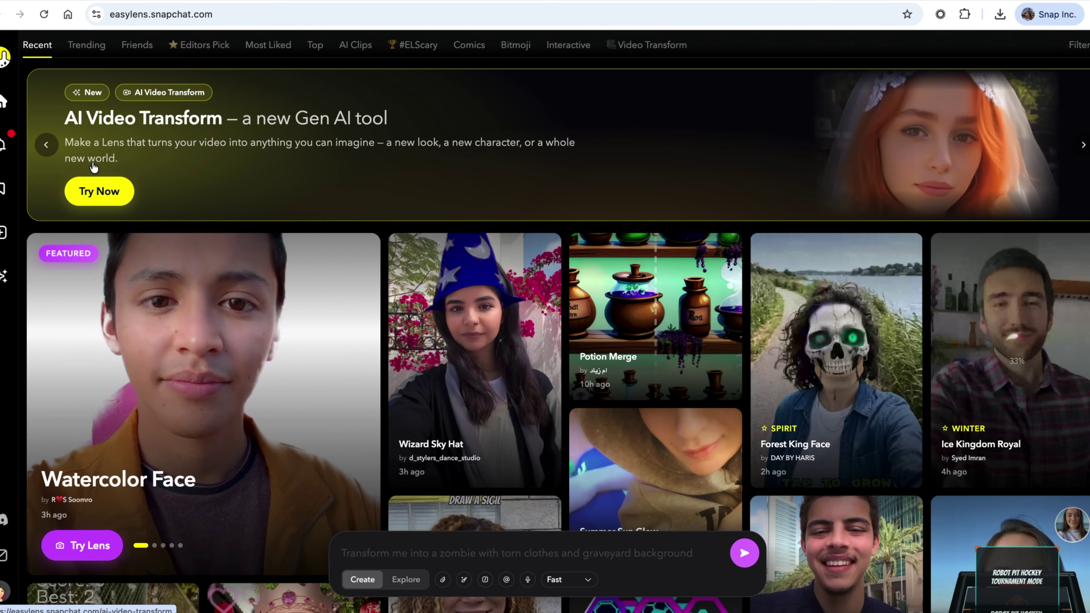
# Open the AI Video Transform tool, sample several preset concepts, and randomize the prompt until it reads "a glowing fairy glade"
pyautogui.click(111, 201)
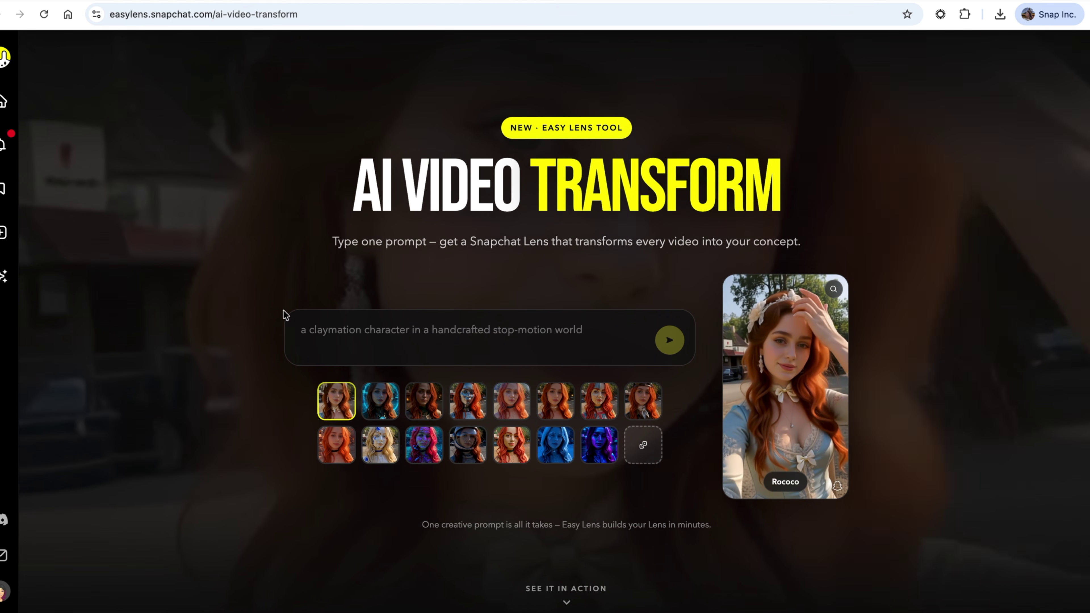
pyautogui.click(380, 404)
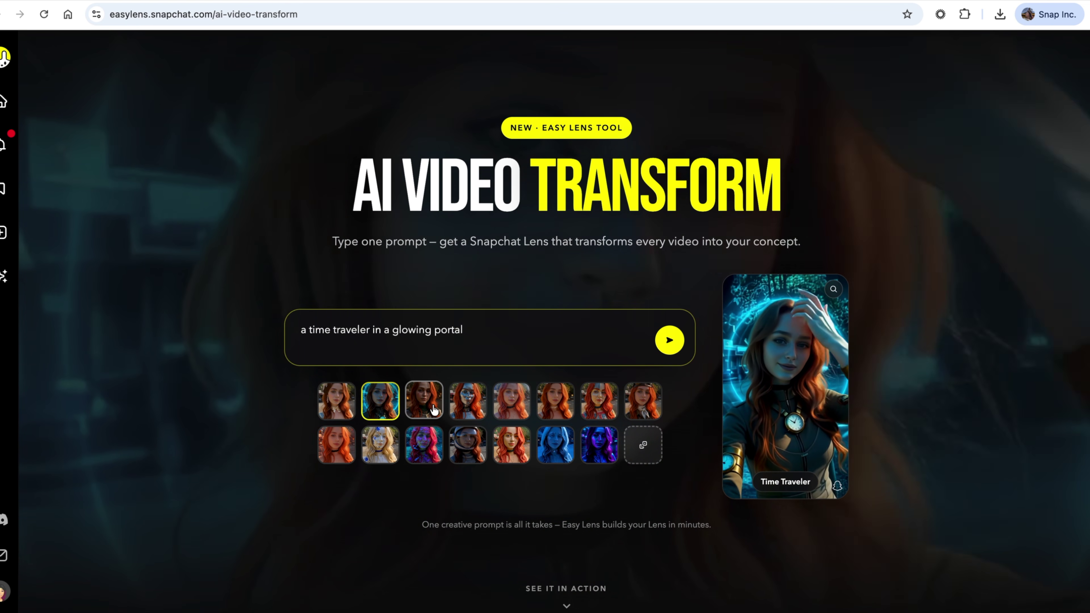
pyautogui.click(424, 401)
pyautogui.click(477, 410)
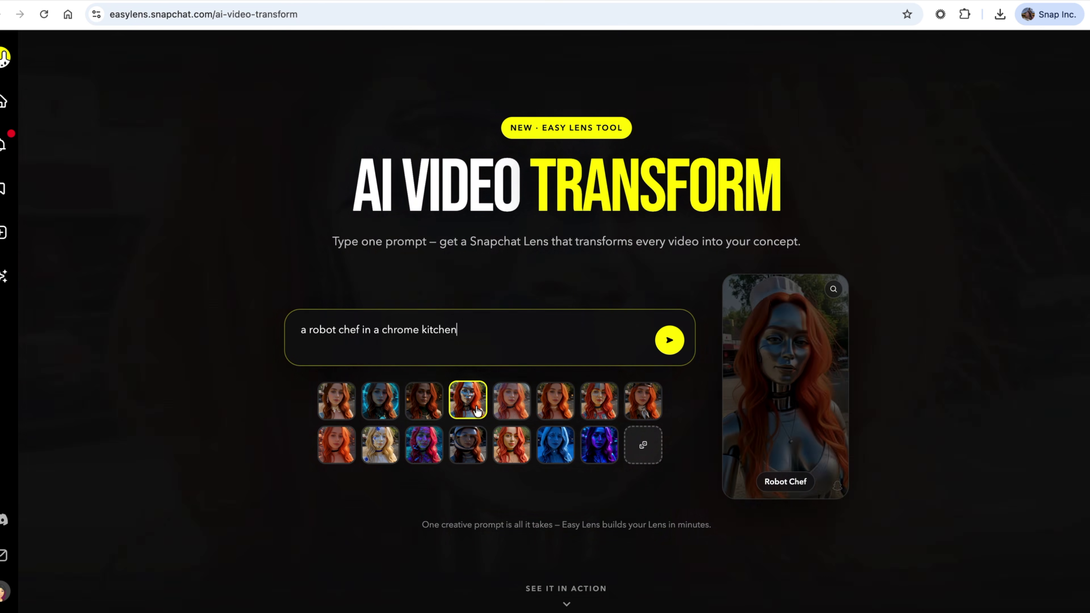
pyautogui.click(646, 454)
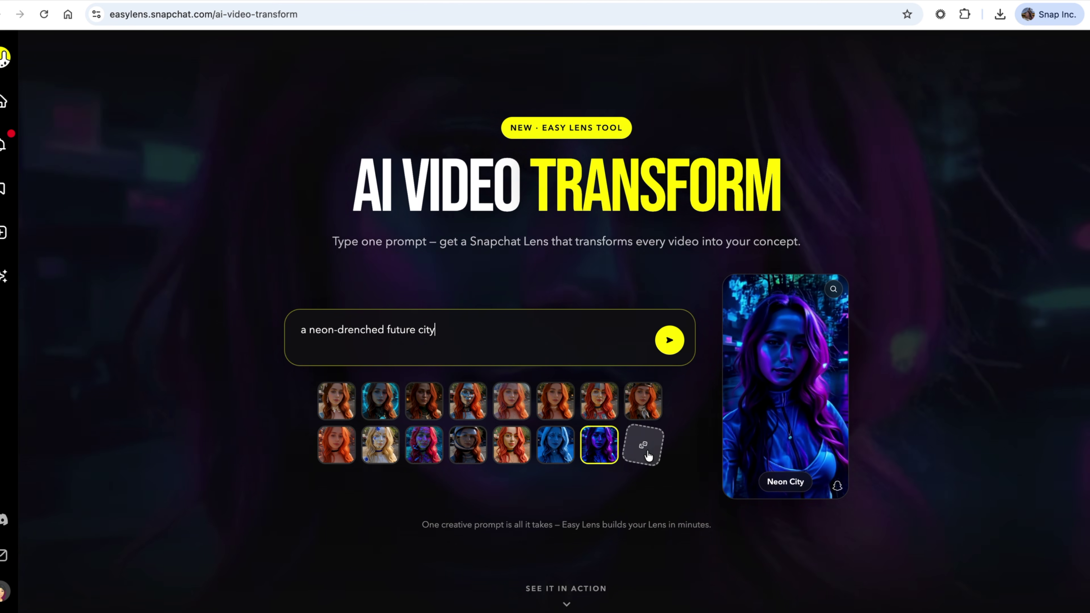
pyautogui.click(647, 454)
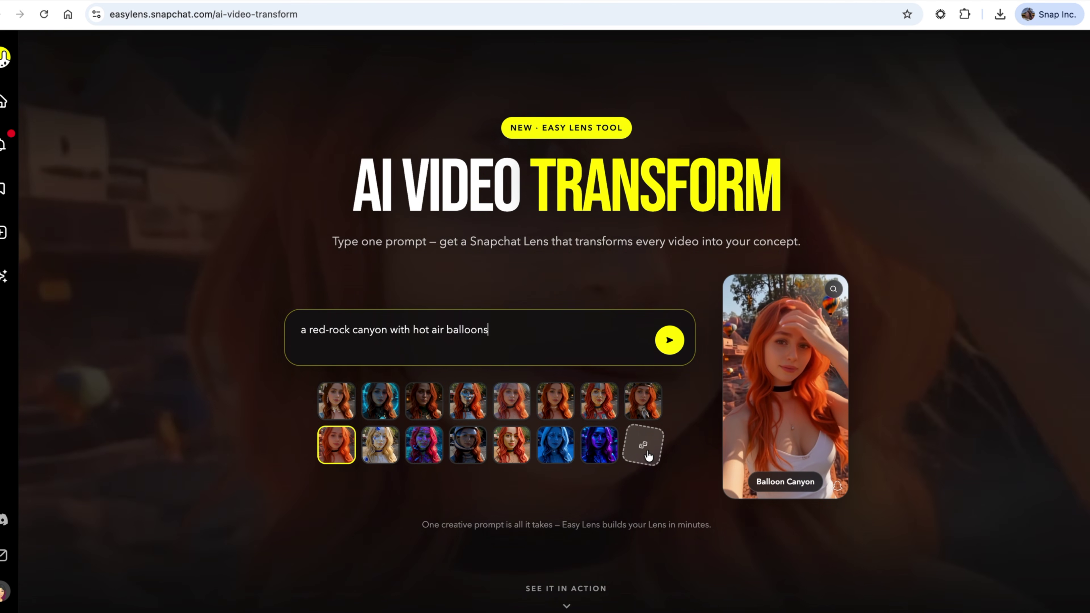
pyautogui.click(647, 454)
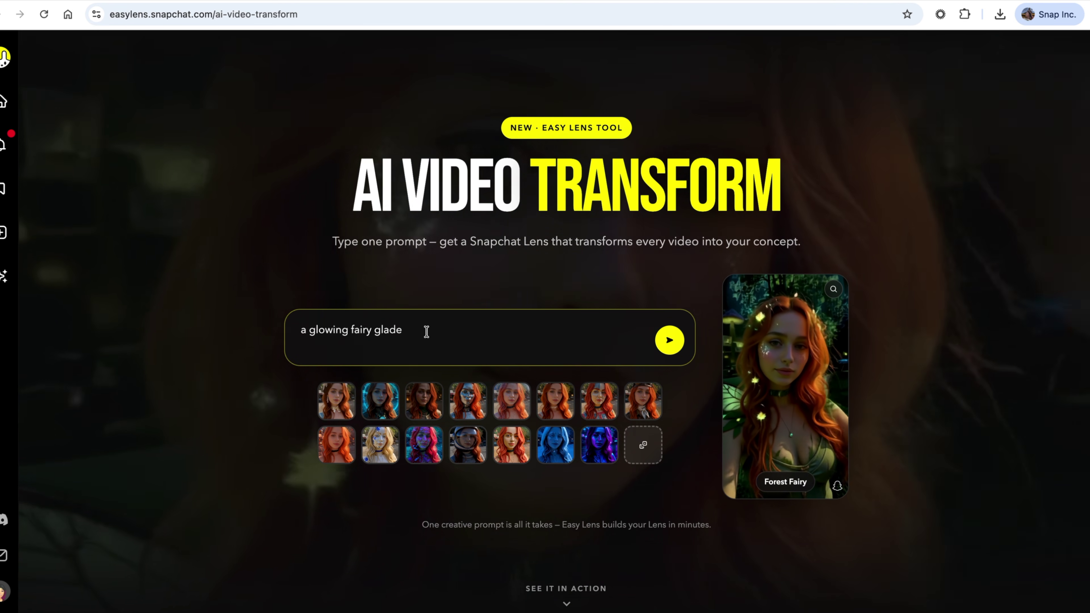
# Extend the prompt with "as a fairy queen in a crystal world" and generate the Lens
pyautogui.write('as.')
pyautogui.press('BackSpace')
pyautogui.write('a')
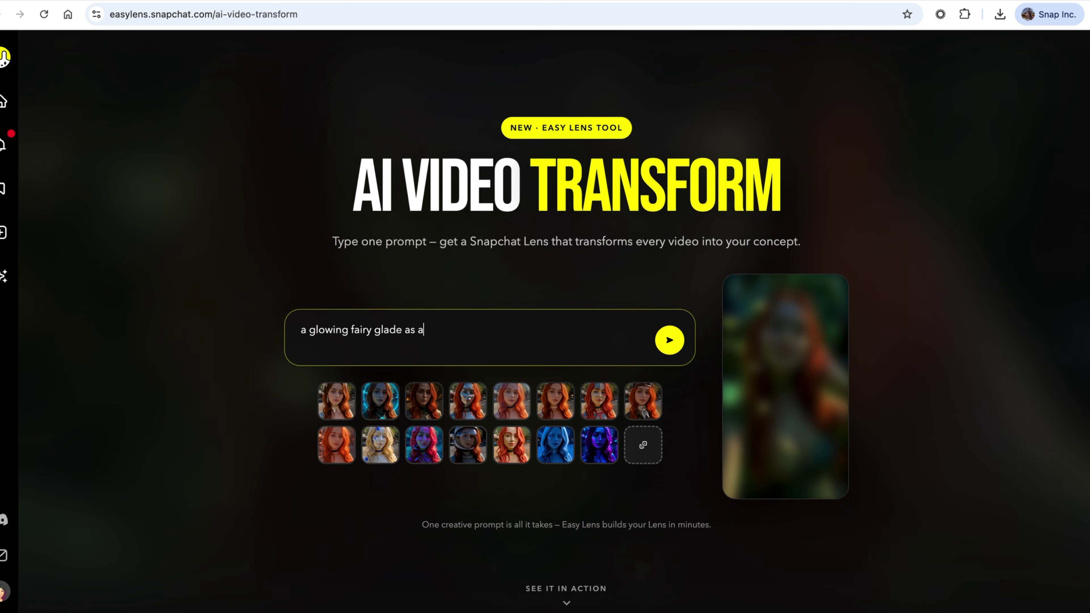
pyautogui.write(' fairy qu')
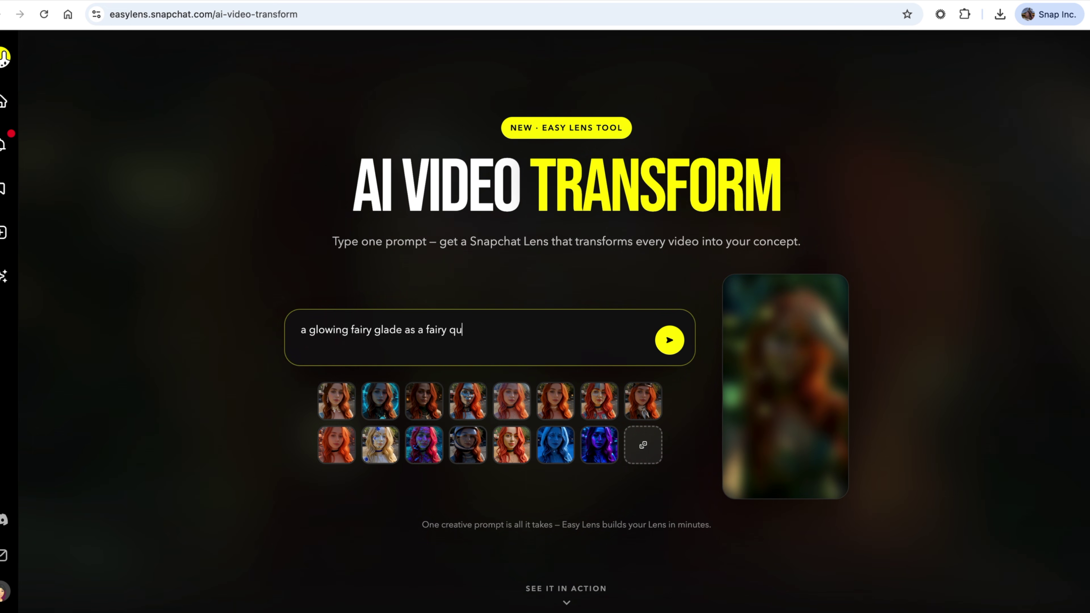
pyautogui.write('een in a cryst')
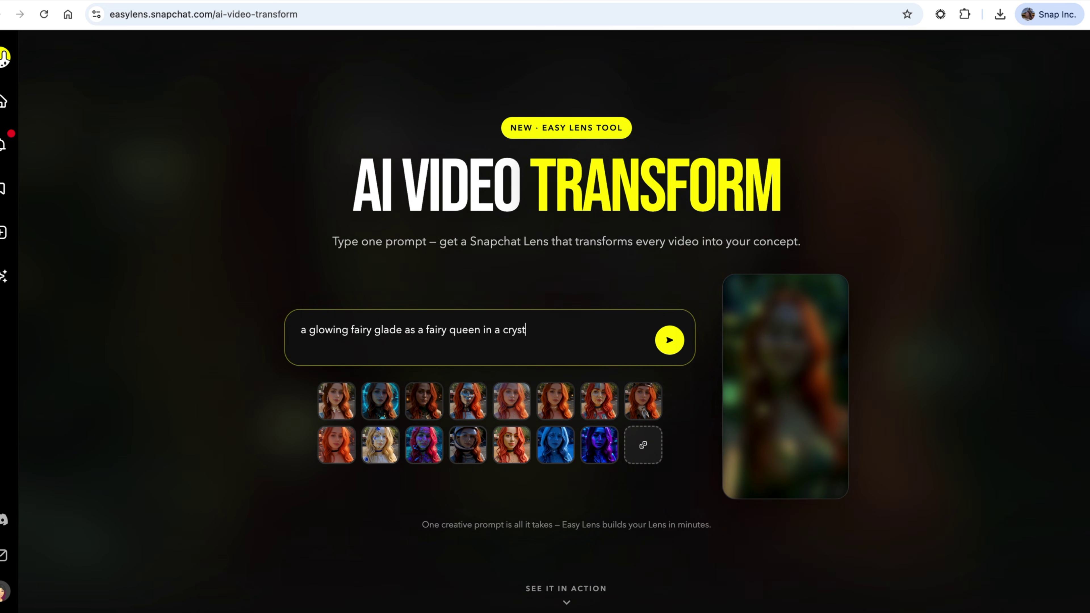
pyautogui.write('al world')
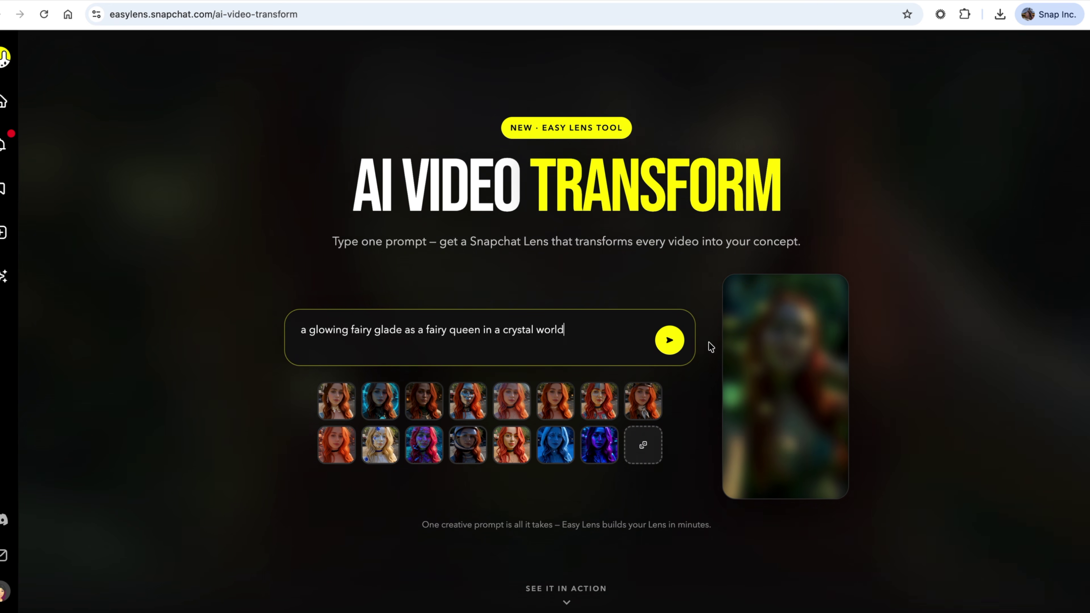
pyautogui.click(669, 345)
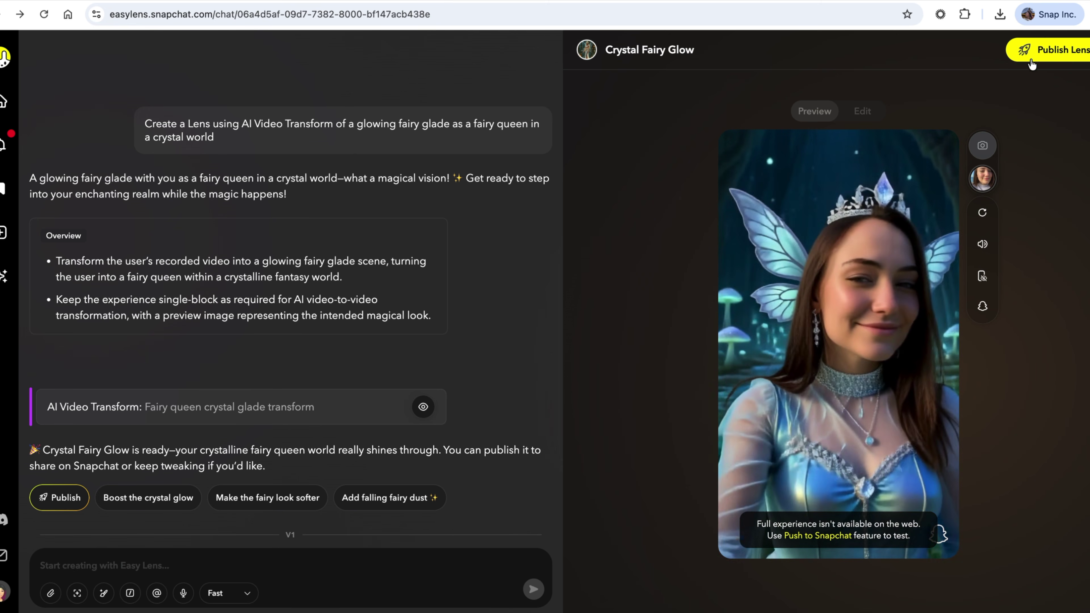
# Open the publishing settings for the Crystal Fairy Glow Lens and select My Story and Spotlight as sharing options
pyautogui.click(1032, 63)
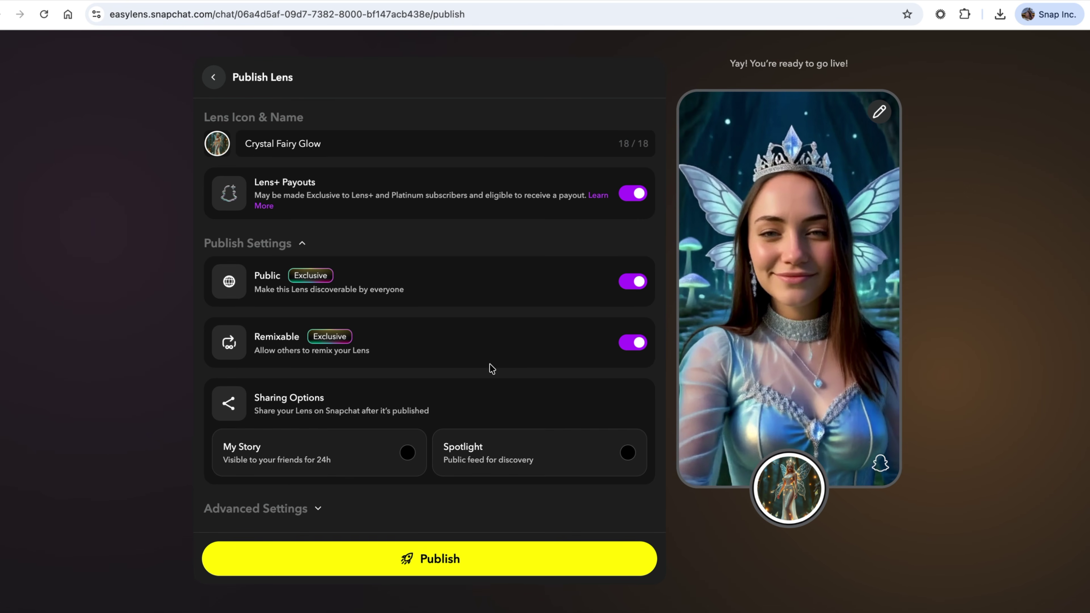
pyautogui.click(404, 463)
pyautogui.click(628, 456)
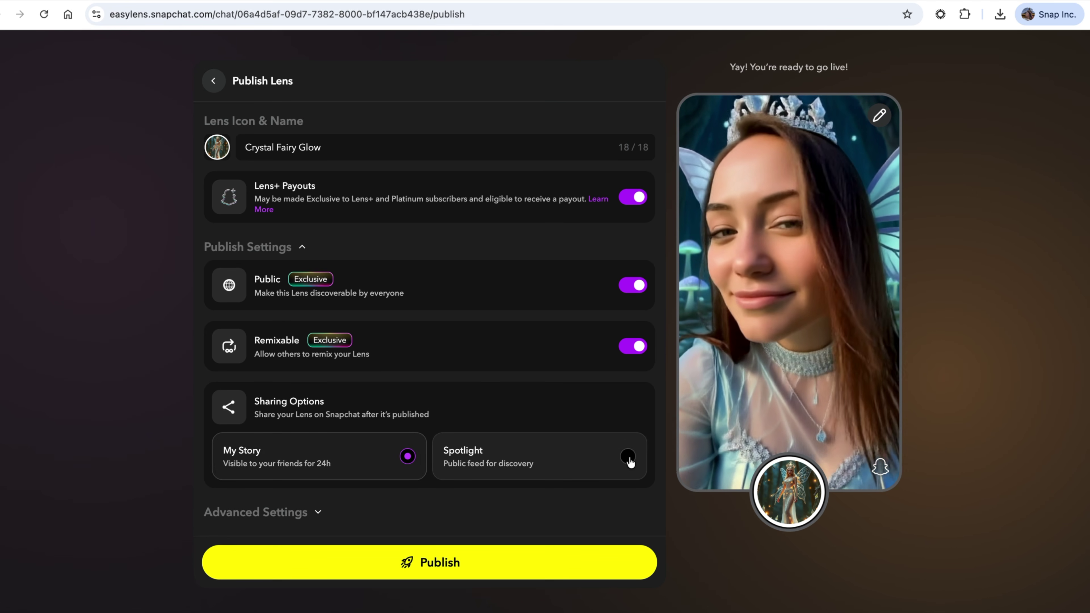
# Expand the advanced settings and generate and download the Lens Studio project
pyautogui.click(302, 513)
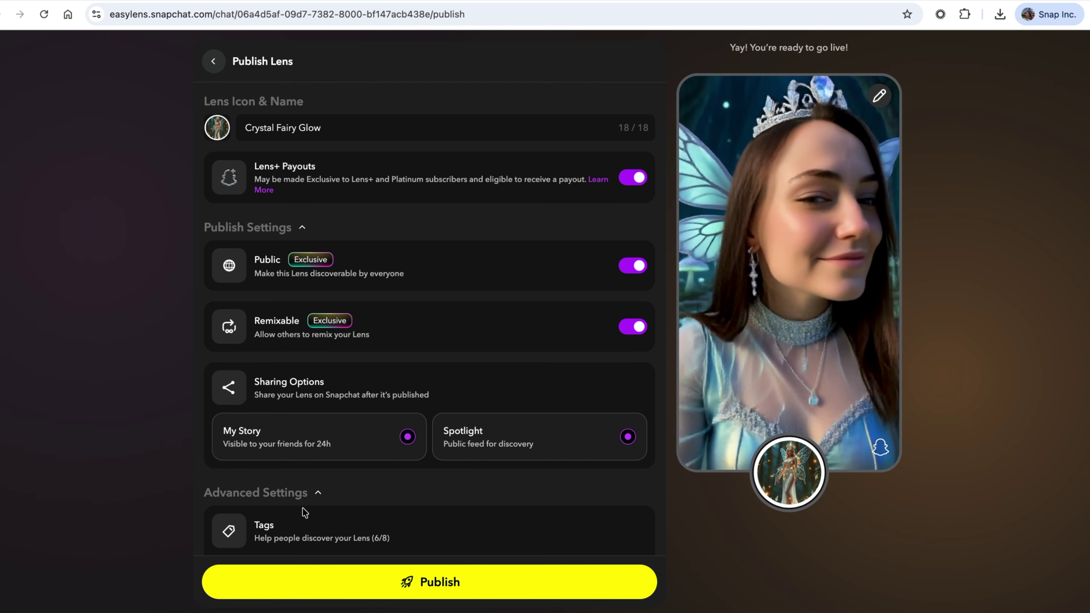
pyautogui.scroll(-3, 578, 541)
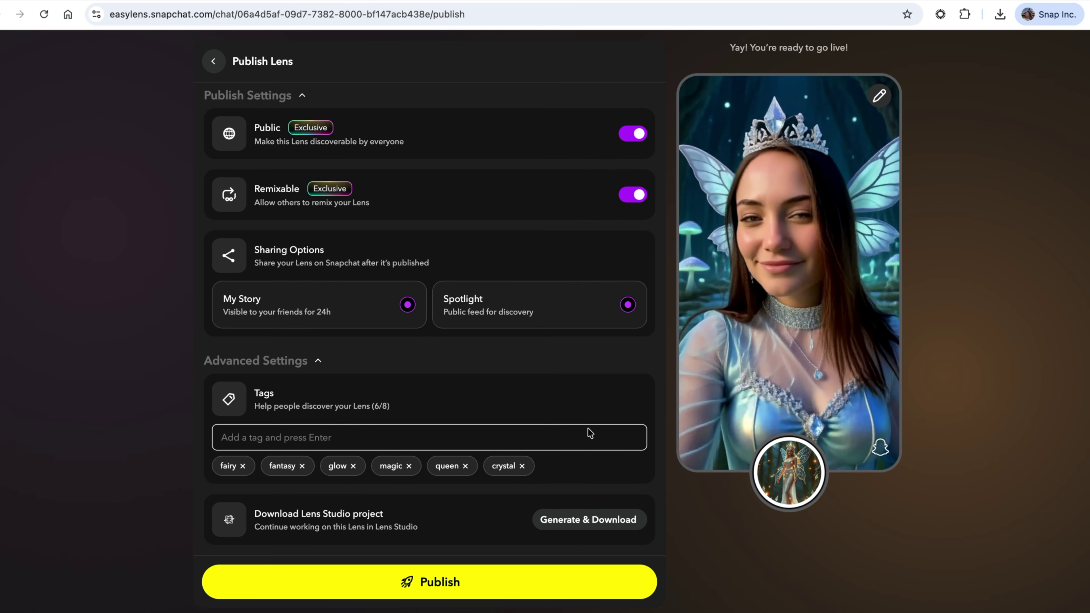
pyautogui.click(594, 521)
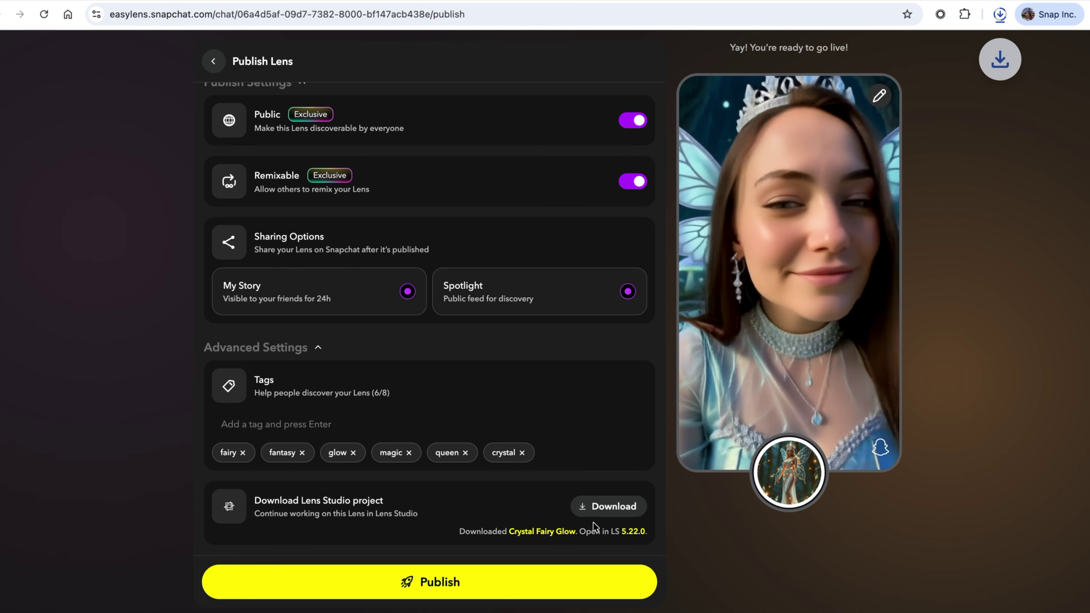
# Publish the Crystal Fairy Glow Lens and open its details page to review the Lens Creator Rewards section
pyautogui.click(445, 592)
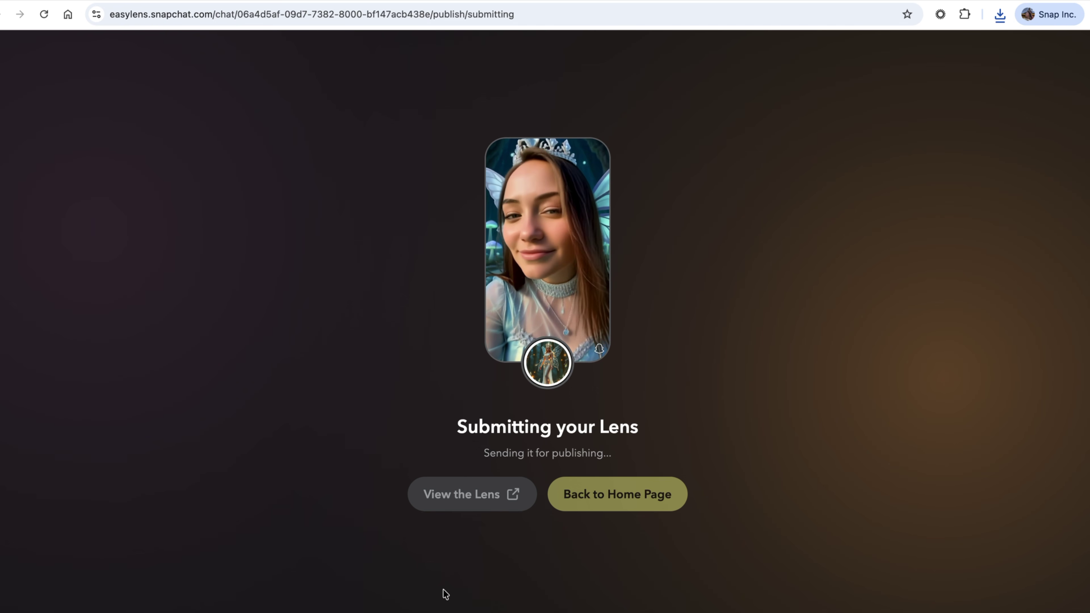
pyautogui.scroll(-1, 731, 479)
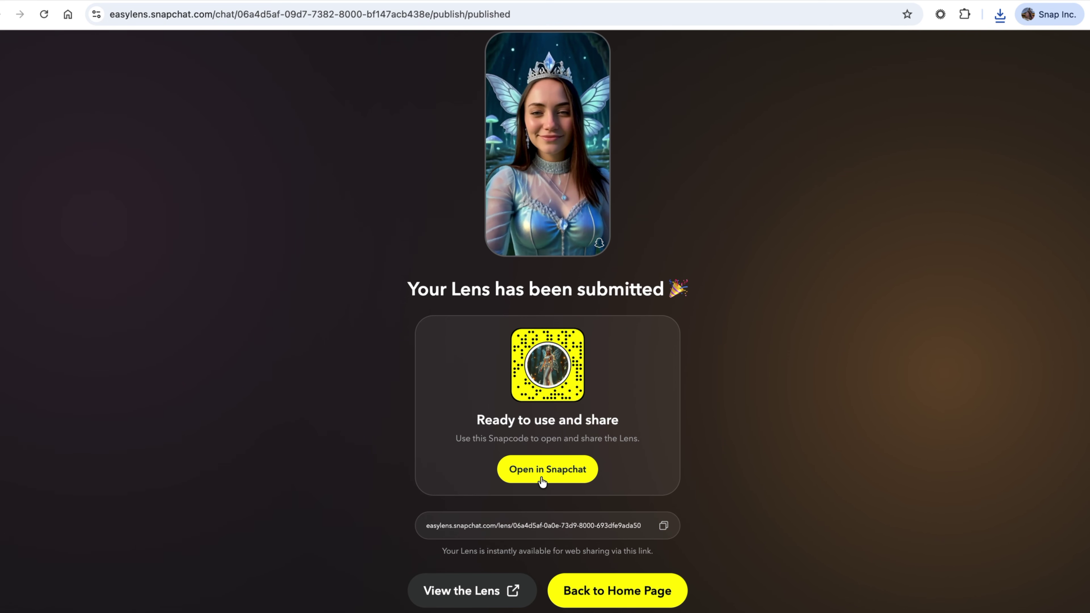
pyautogui.click(476, 591)
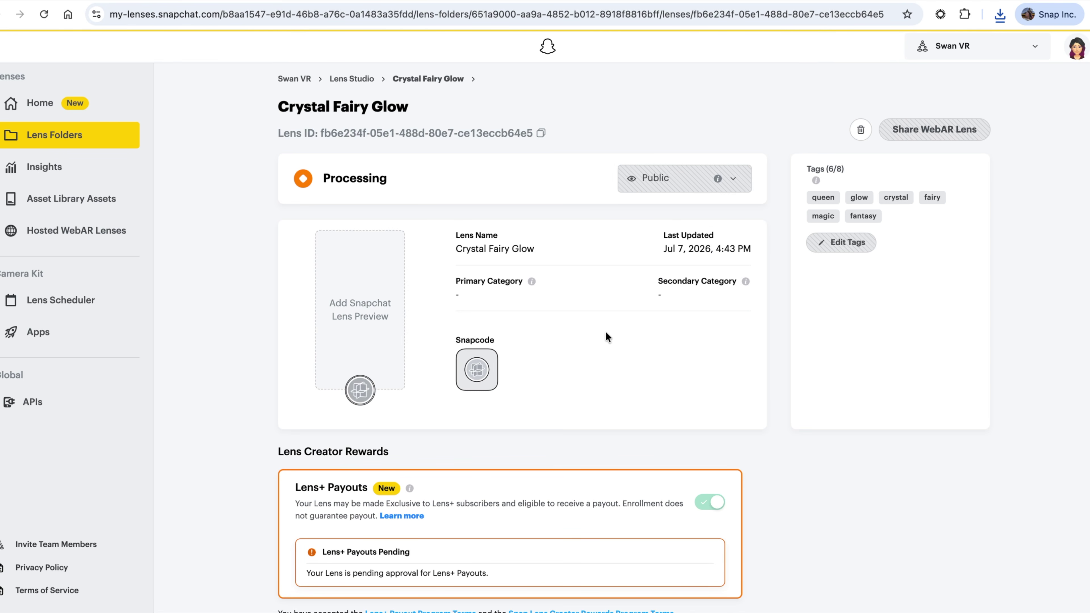
pyautogui.scroll(-2, 606, 337)
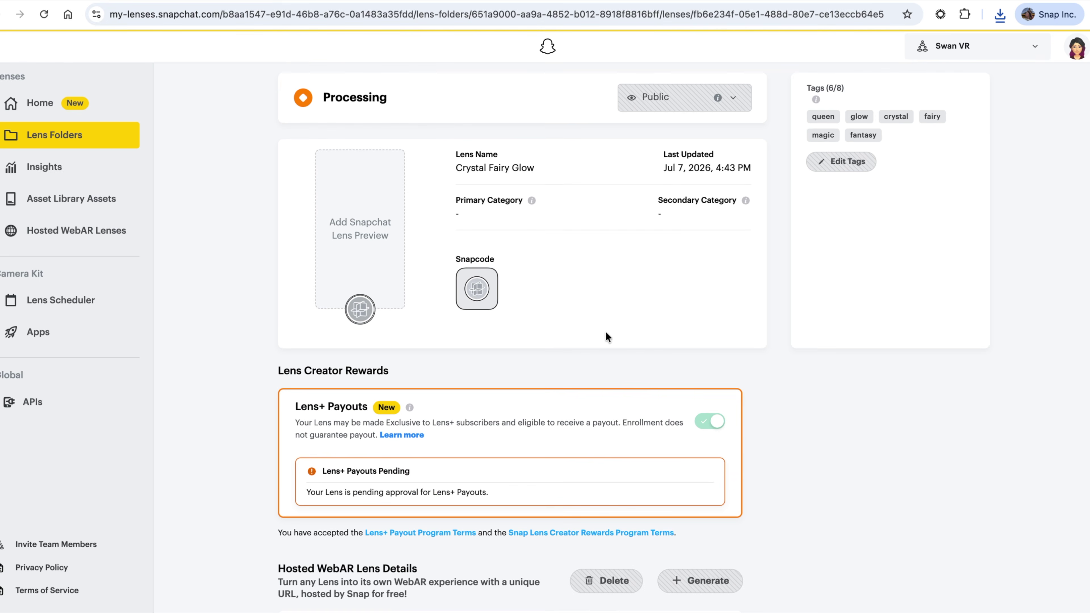